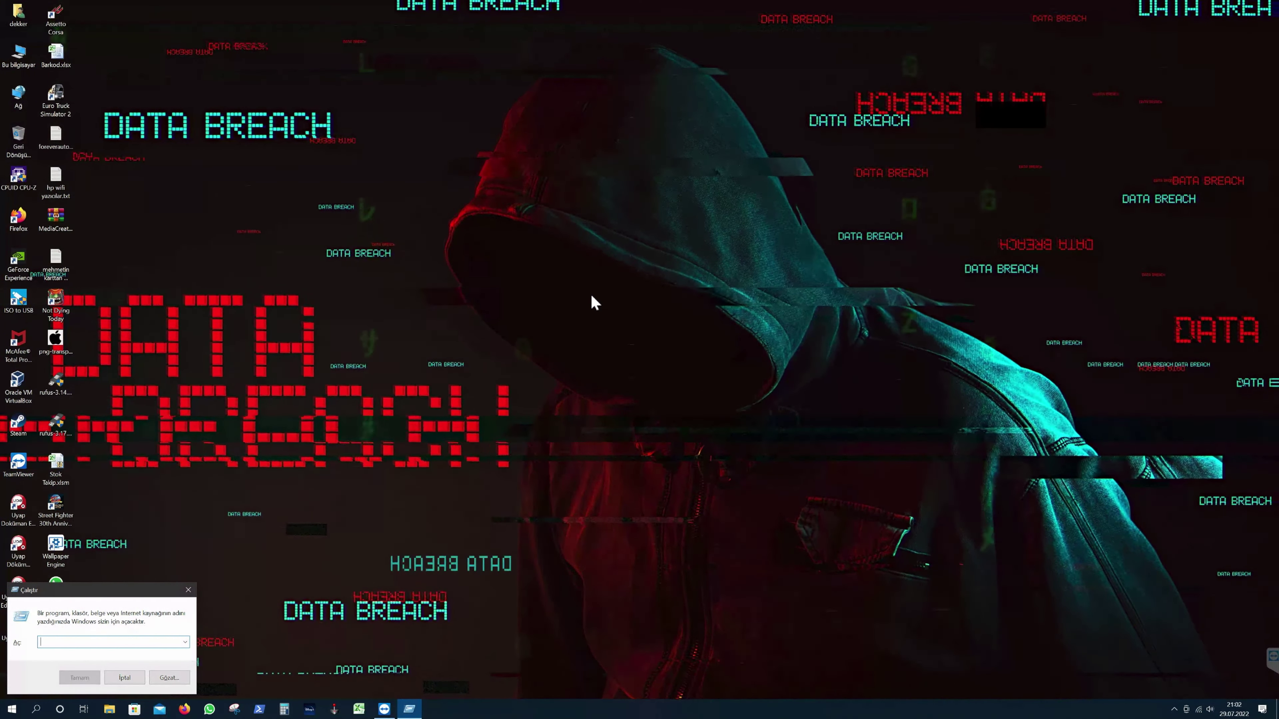
# - Launch gpedit.msc from the Run box by typing 'gped' and accepting the suggestion
pyautogui.write('gped')
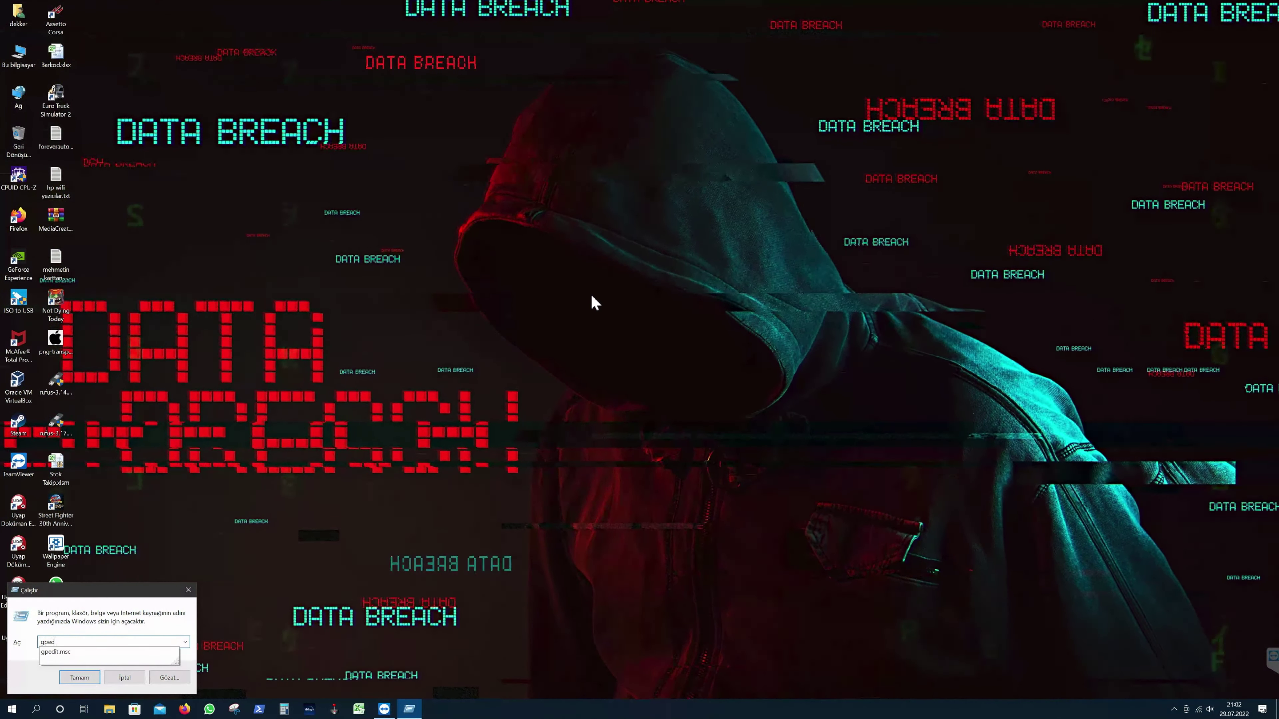
pyautogui.press('Down')
pyautogui.press('Return')
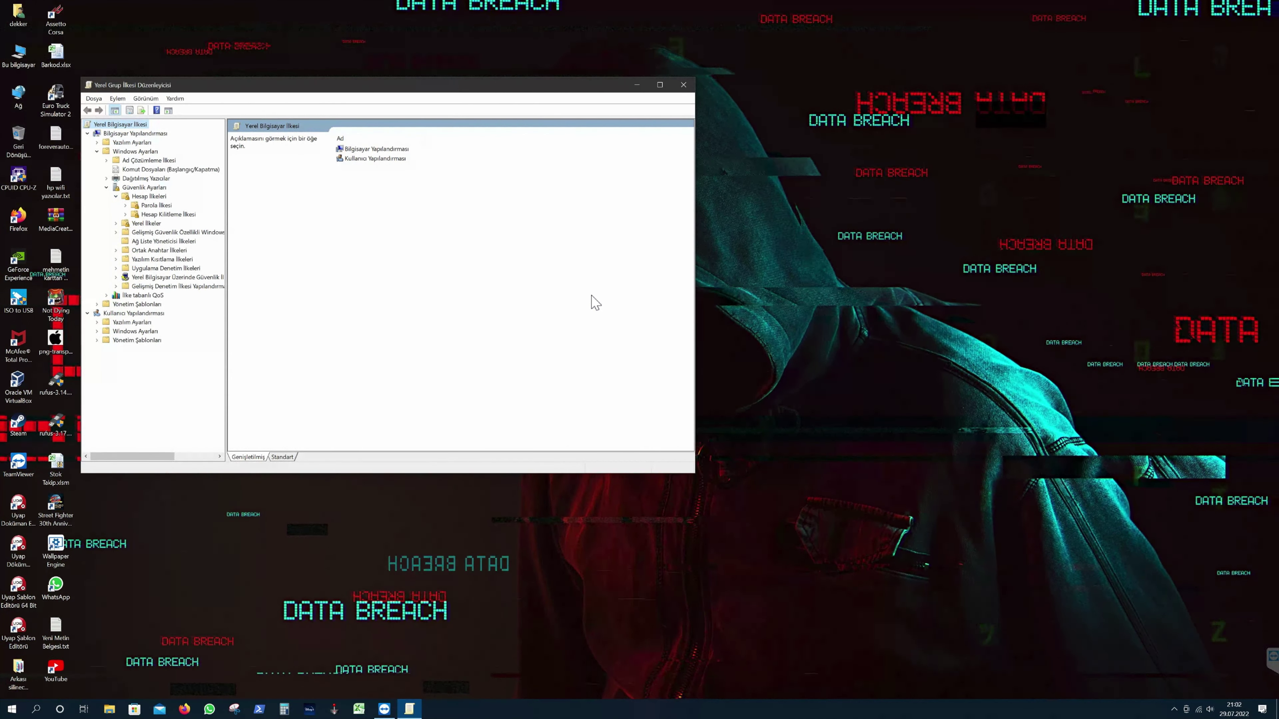
# - Set the account lockout threshold to 10 invalid attempts, accepting the suggested 30-minute duration and reset values
pyautogui.click(168, 215)
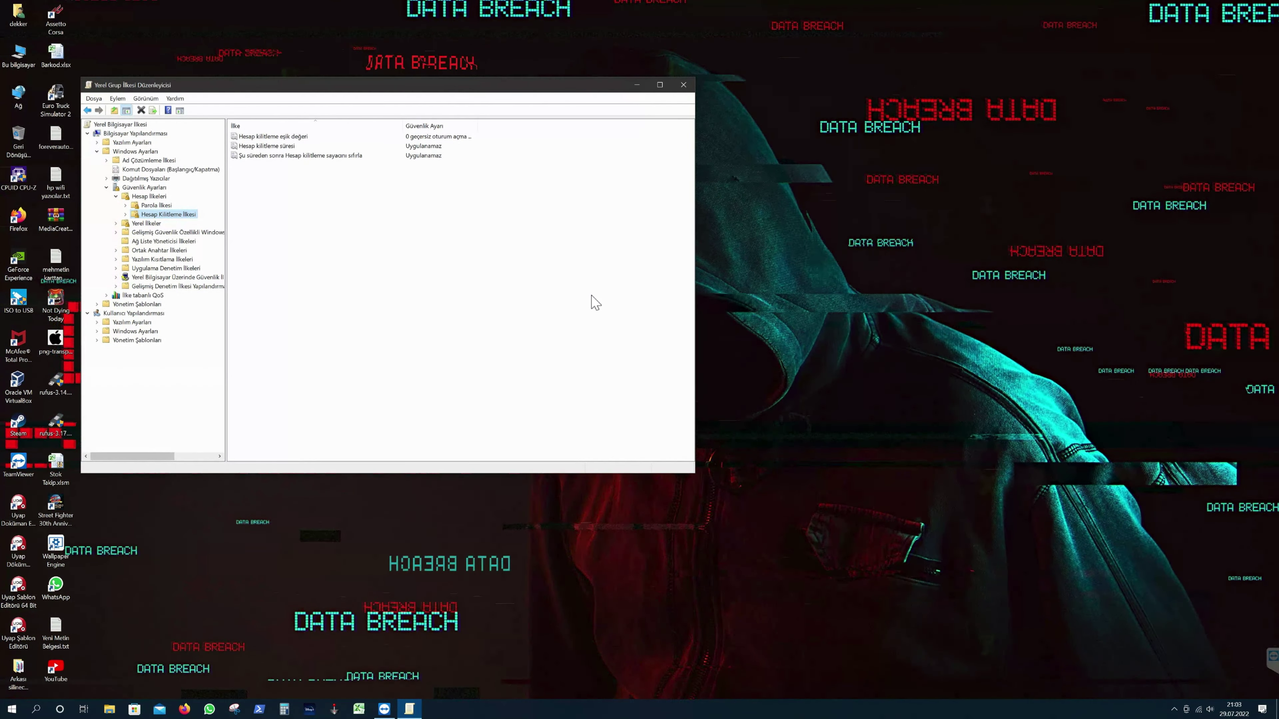
pyautogui.press('Tab')
pyautogui.press('Return')
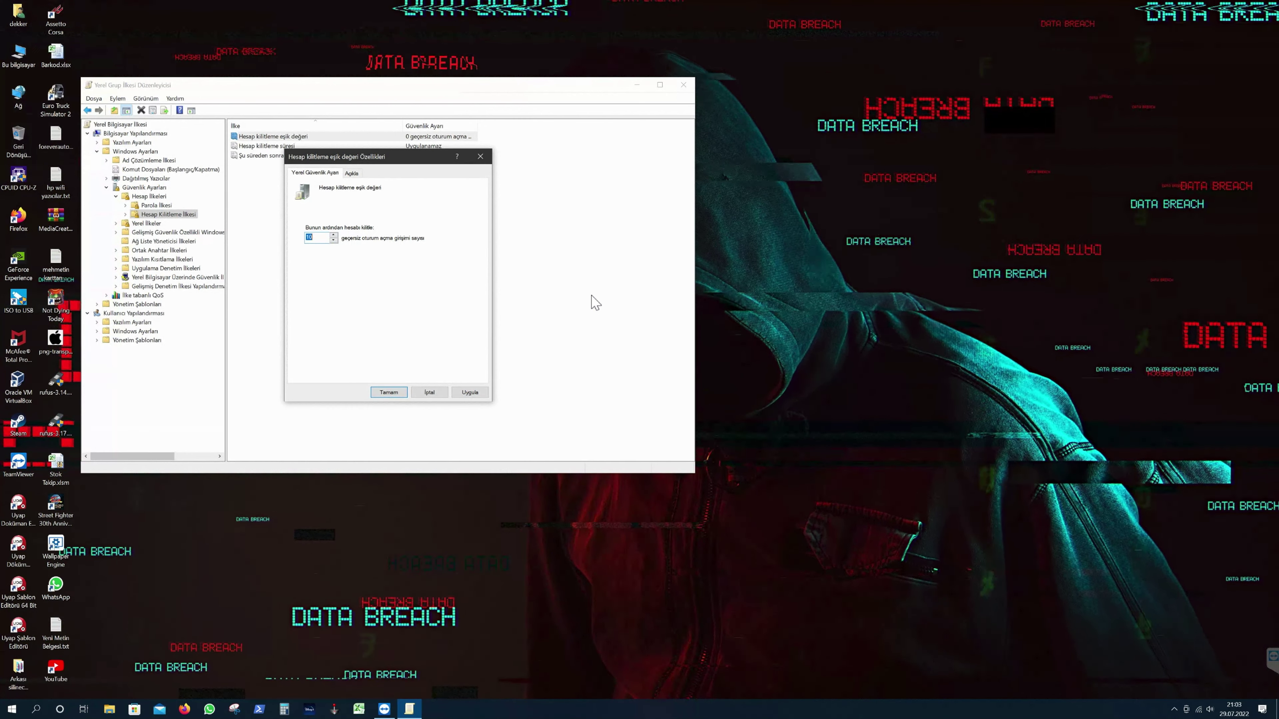
pyautogui.press('Return')
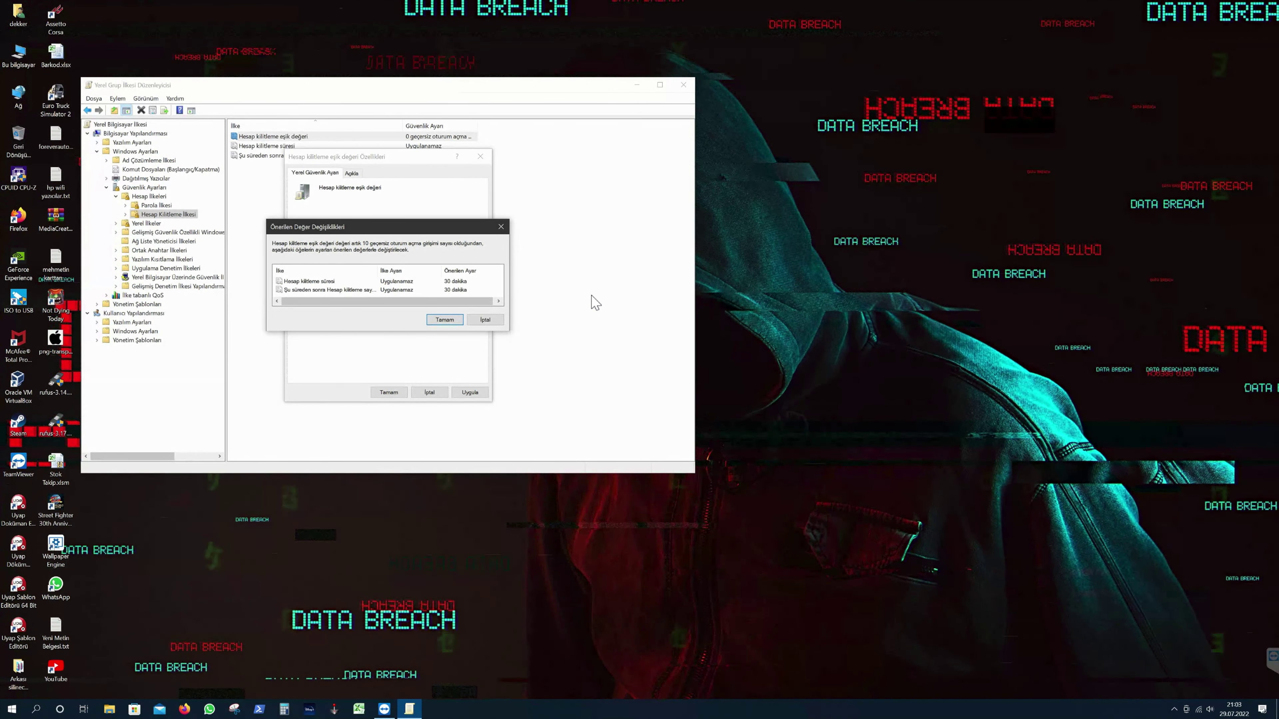
pyautogui.press('Return')
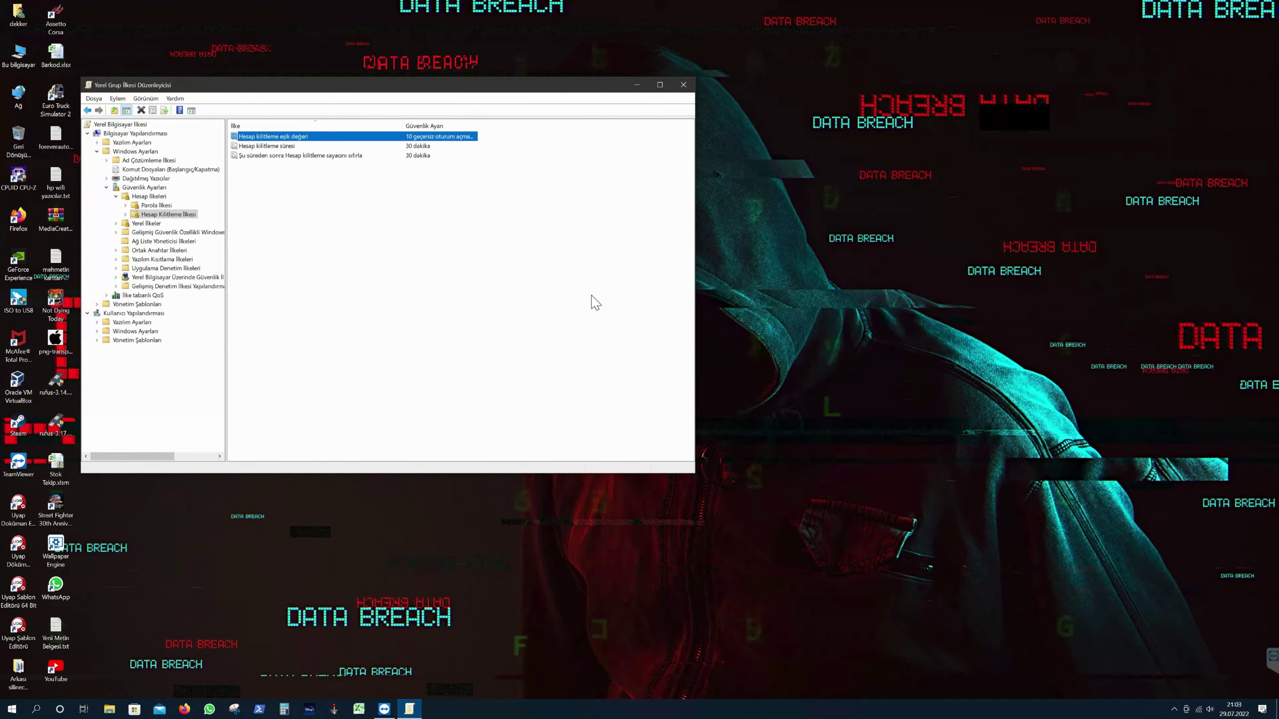
pyautogui.press('Down')
pyautogui.press('Return')
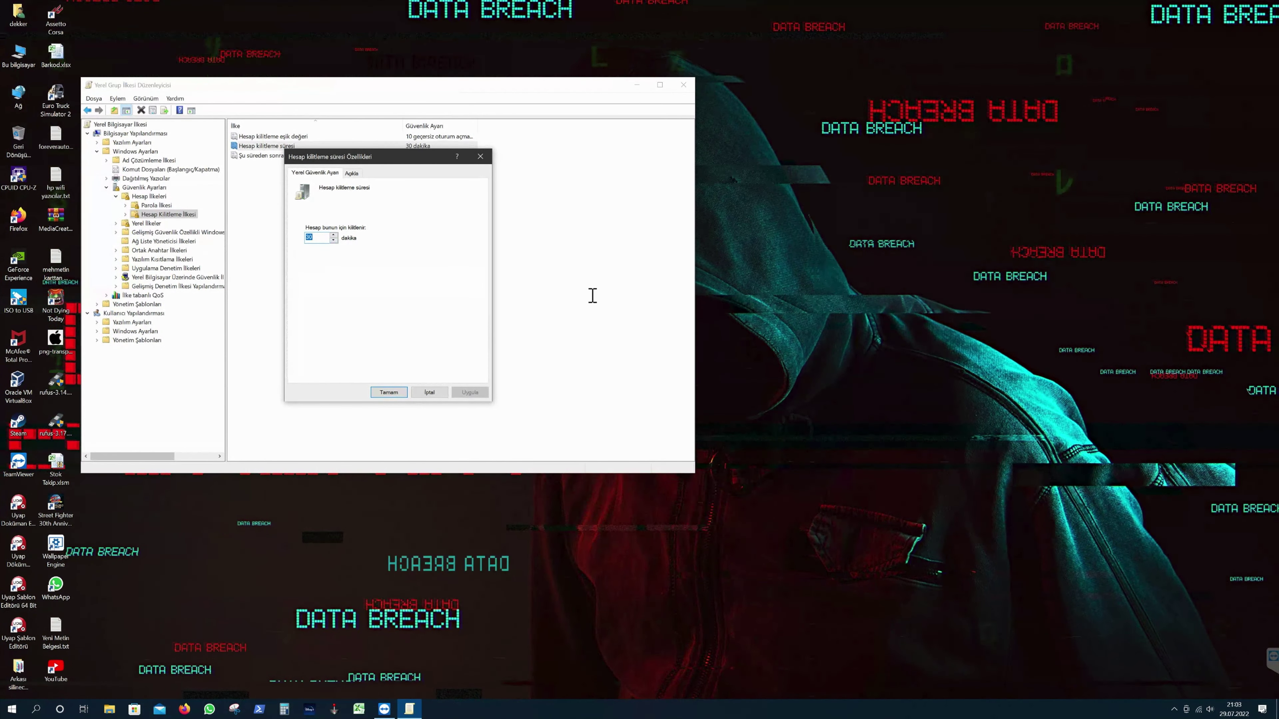
# - Change the lockout duration from 30 to 5 minutes and accept the matching 5-minute reset counter
pyautogui.write('5')
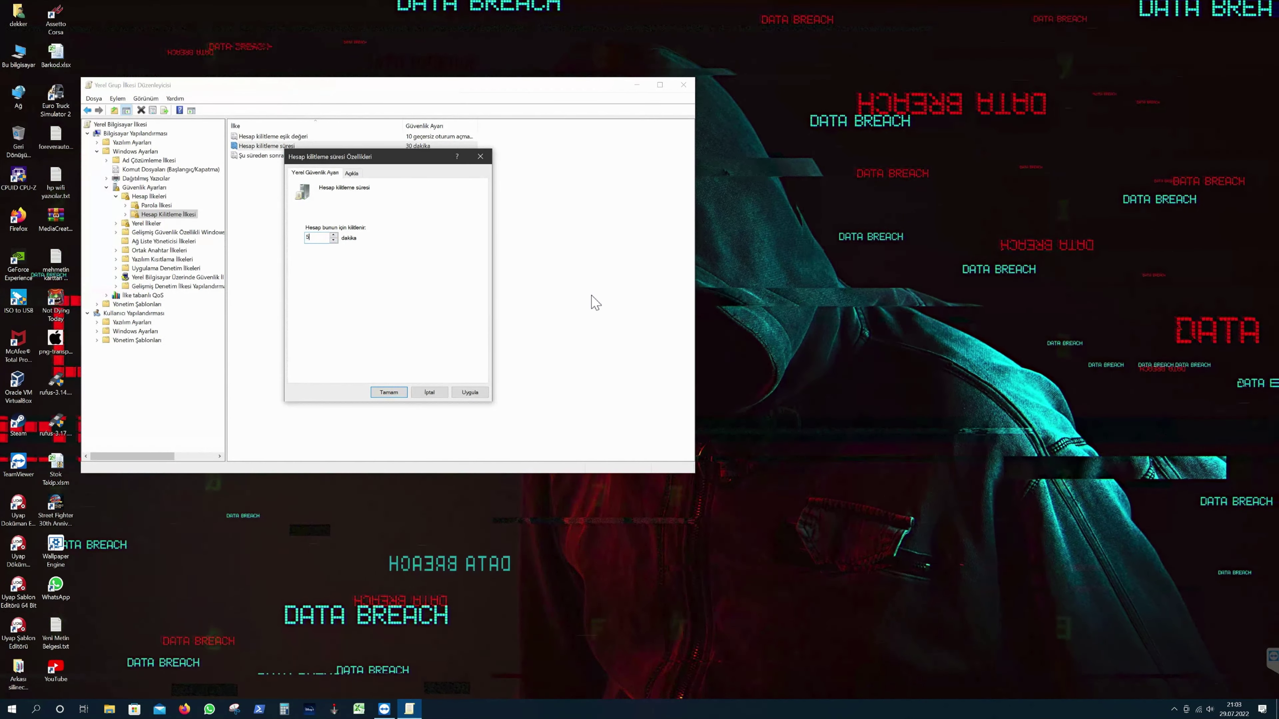
pyautogui.press('Return')
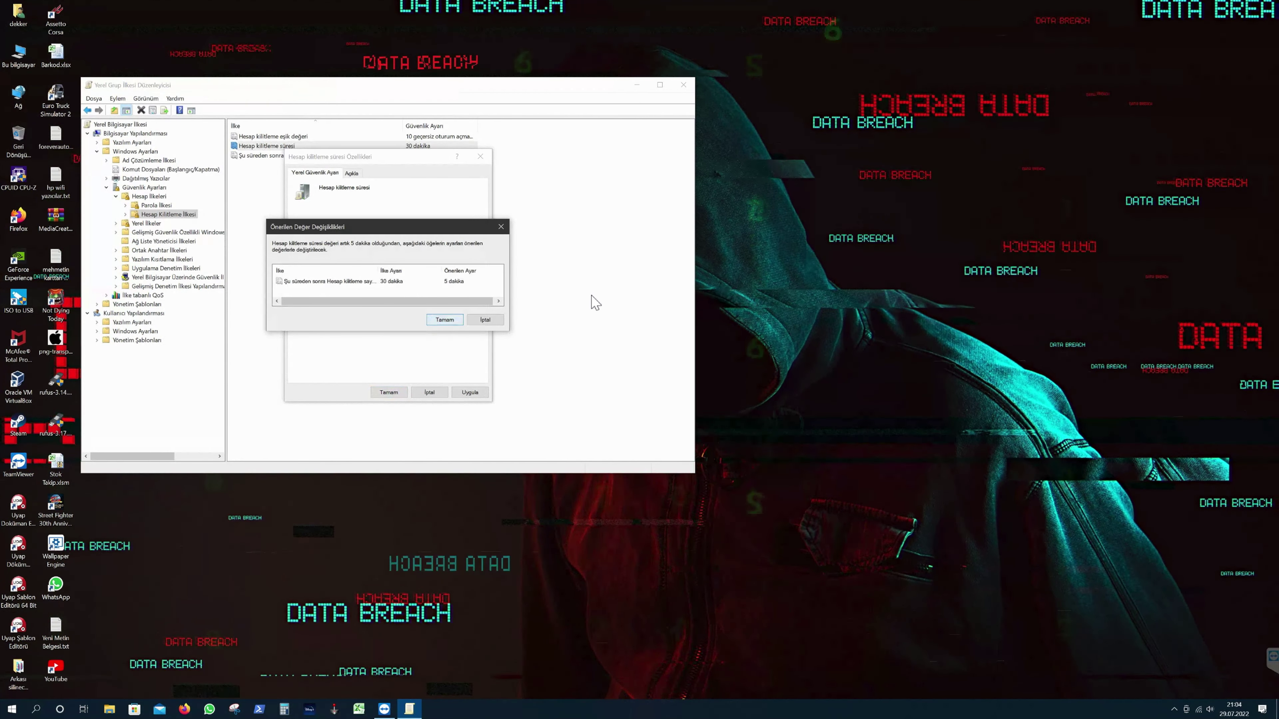
pyautogui.press('Return')
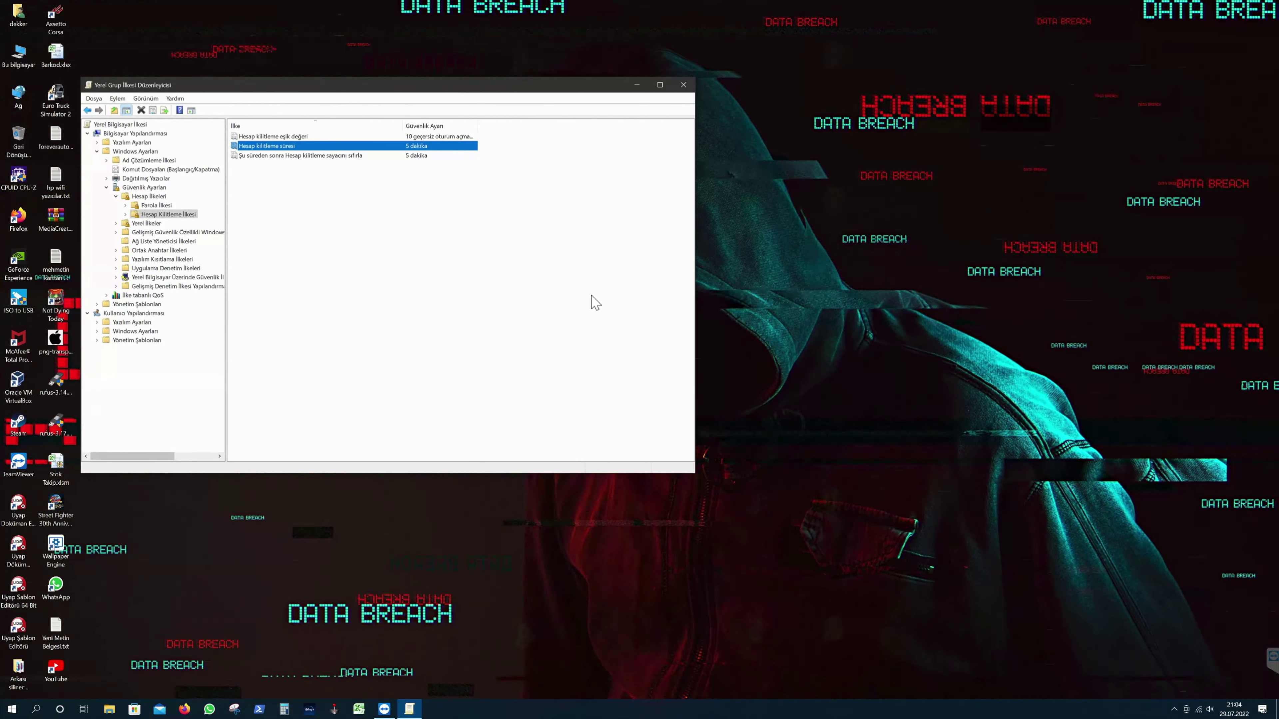
# - Set the reset-counter time to 10 minutes, accepting the raised 10-minute lockout duration
pyautogui.press('Down')
pyautogui.press('Return')
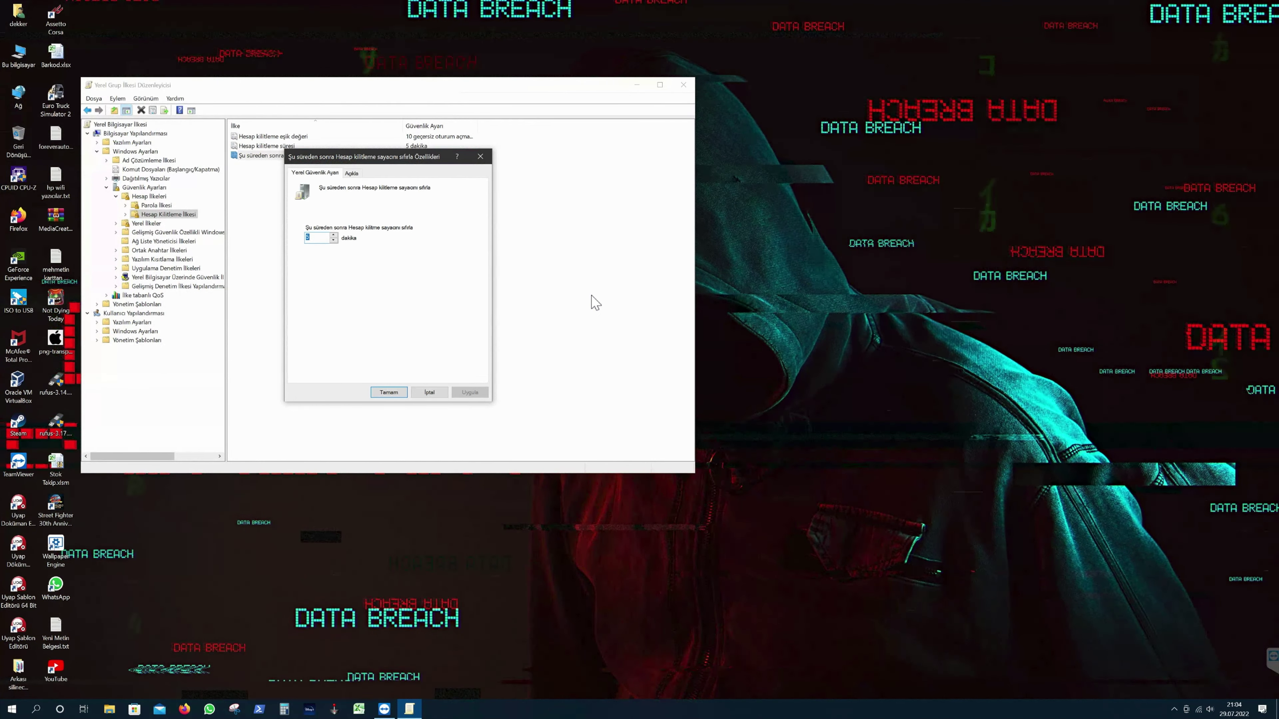
pyautogui.press('Down')
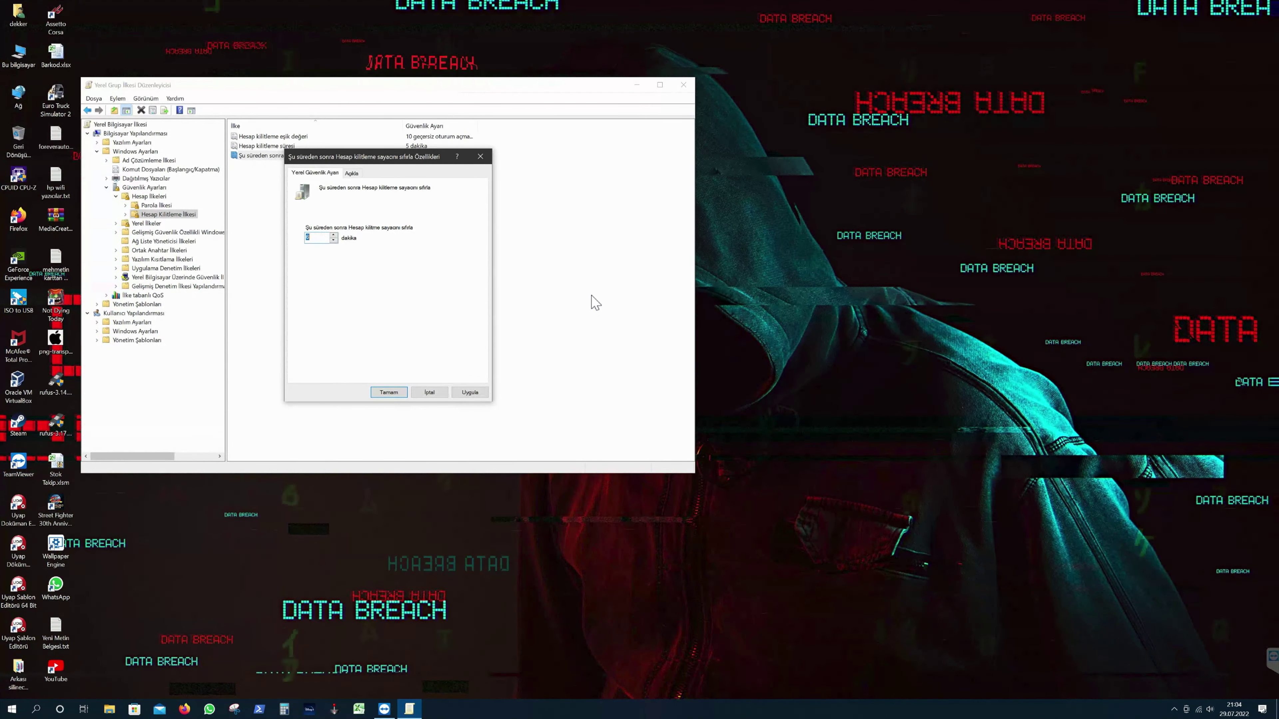
pyautogui.press('Return')
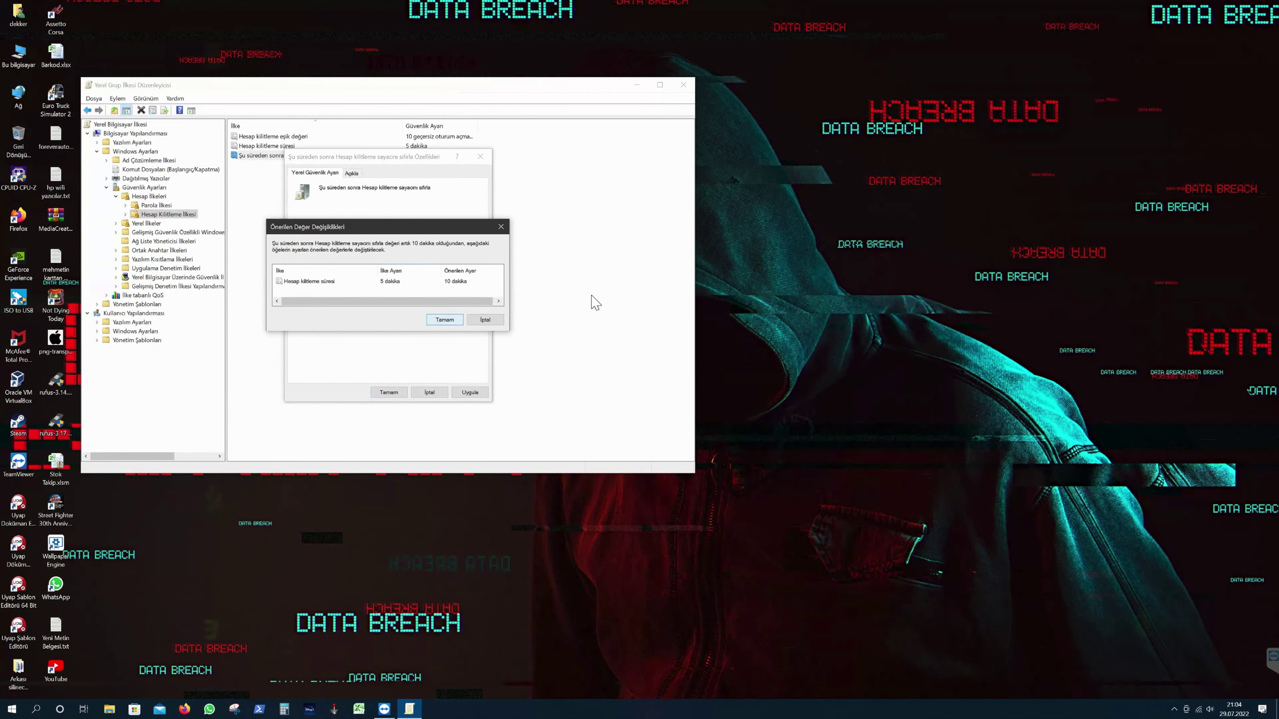
pyautogui.press('Return')
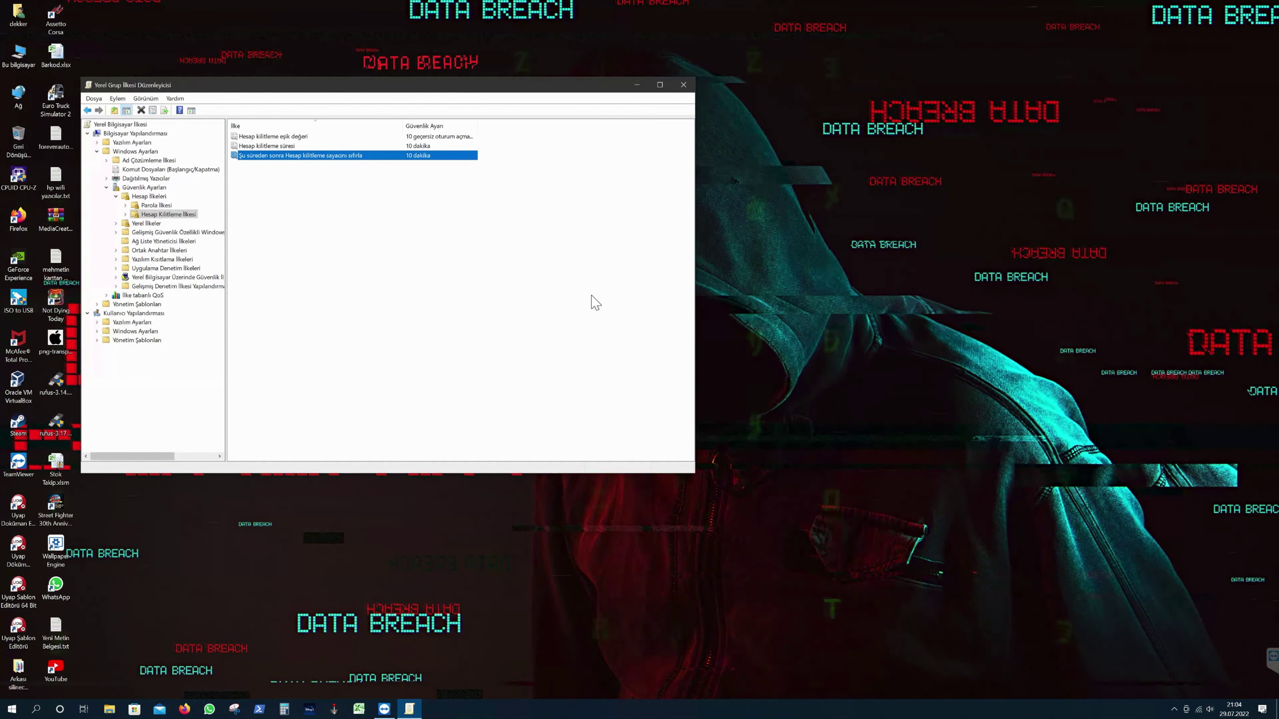
# - Verify the lockout duration and reset-counter settings, then move the editor window right
pyautogui.press('Up')
pyautogui.press('Return')
pyautogui.press('Return')
pyautogui.press('Down')
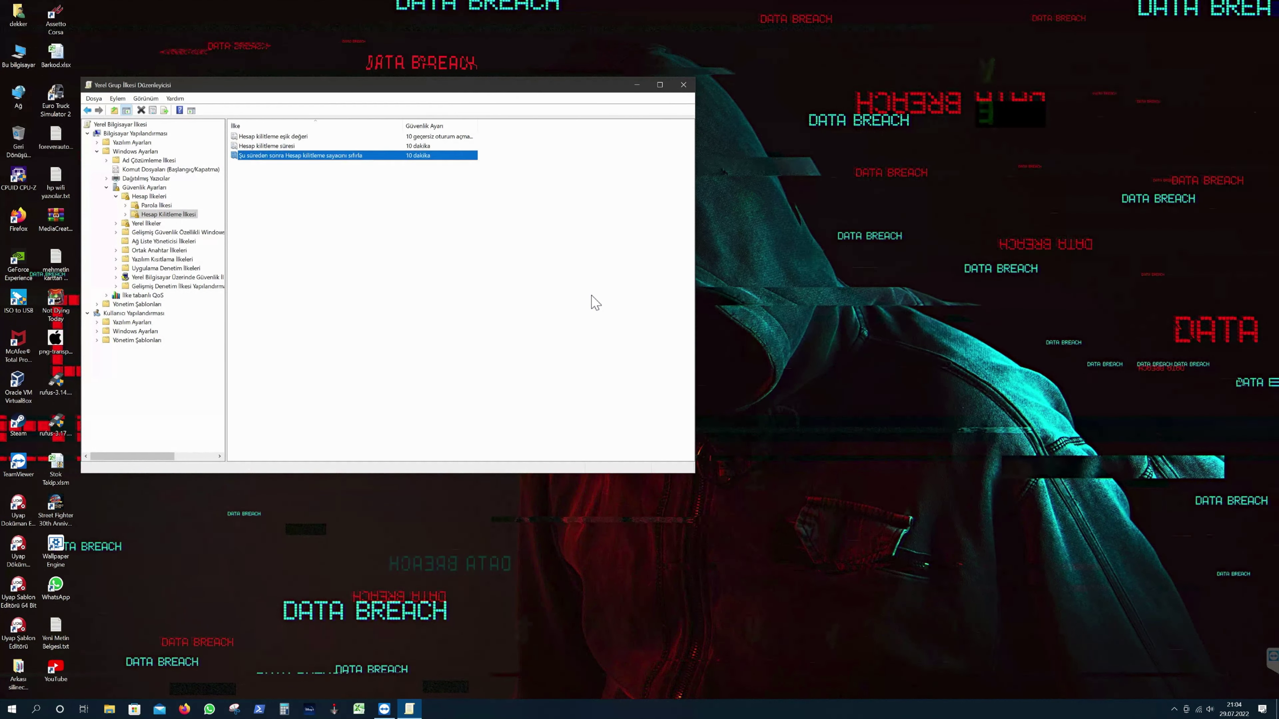
pyautogui.press('Return')
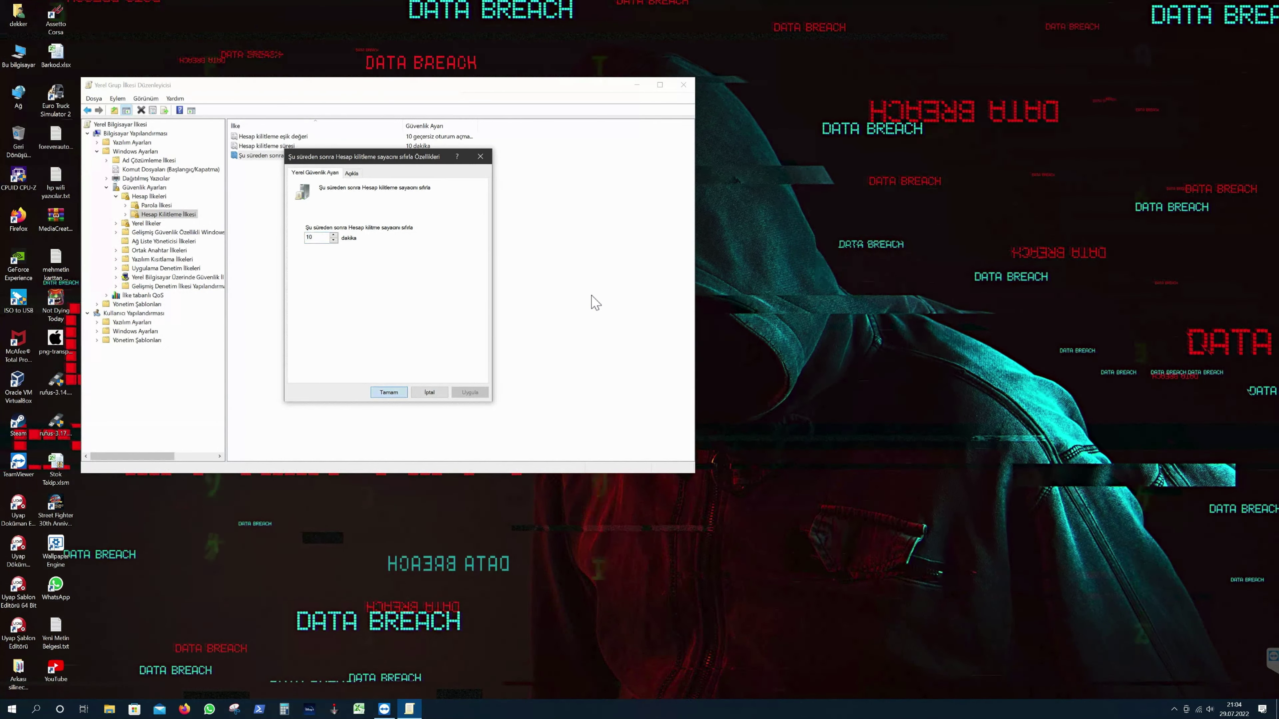
pyautogui.press('Return')
pyautogui.moveTo(454, 90); pyautogui.dragTo(656, 118)
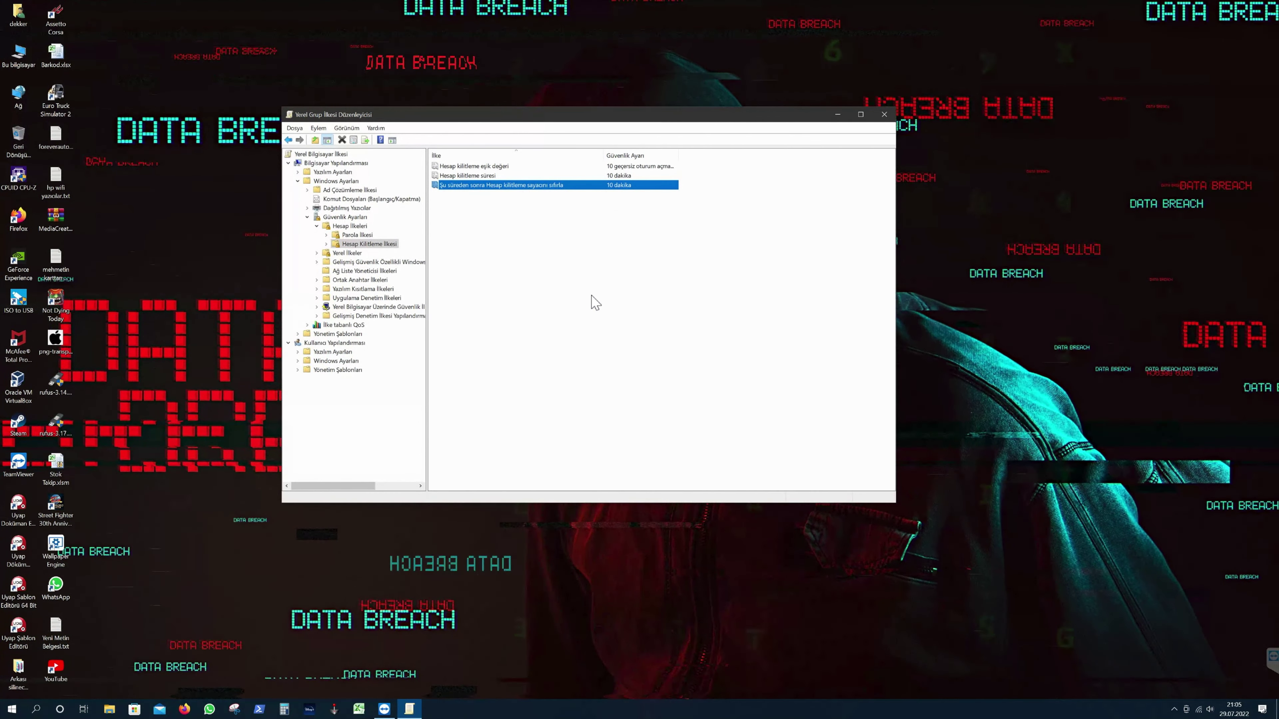
# - Open This PC's system properties and allow remote connections to this computer
pyautogui.hotkey('shift', 'F10')
pyautogui.press('Up')
pyautogui.press('Return')
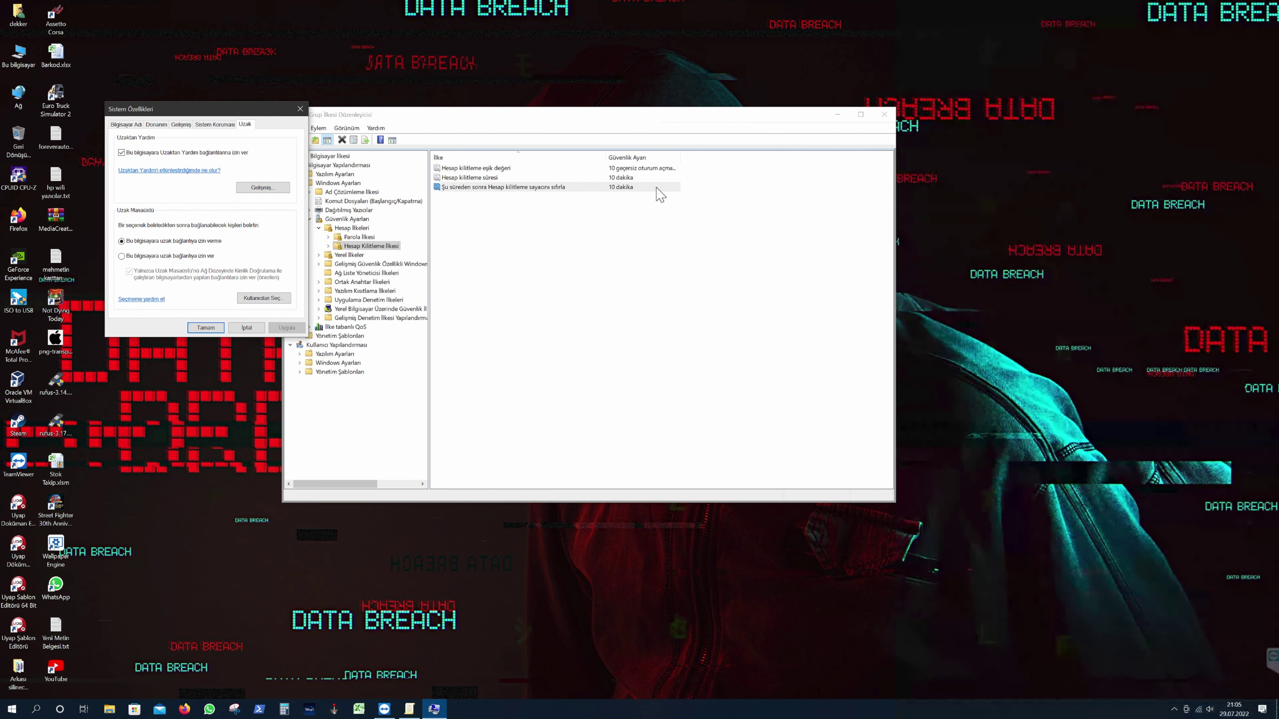
pyautogui.press('Down')
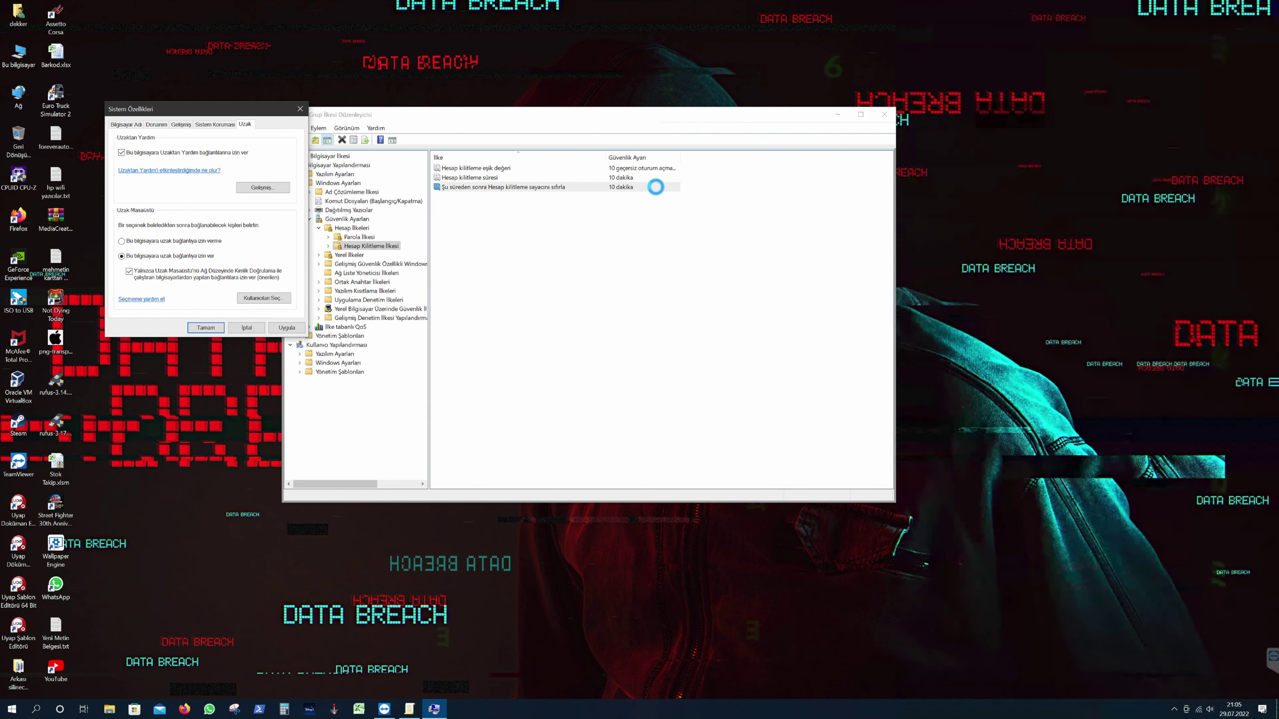
# - Add Everyone as a Remote Desktop user and close System Properties
pyautogui.hotkey('alt', 's')
pyautogui.hotkey('alt', 'e')
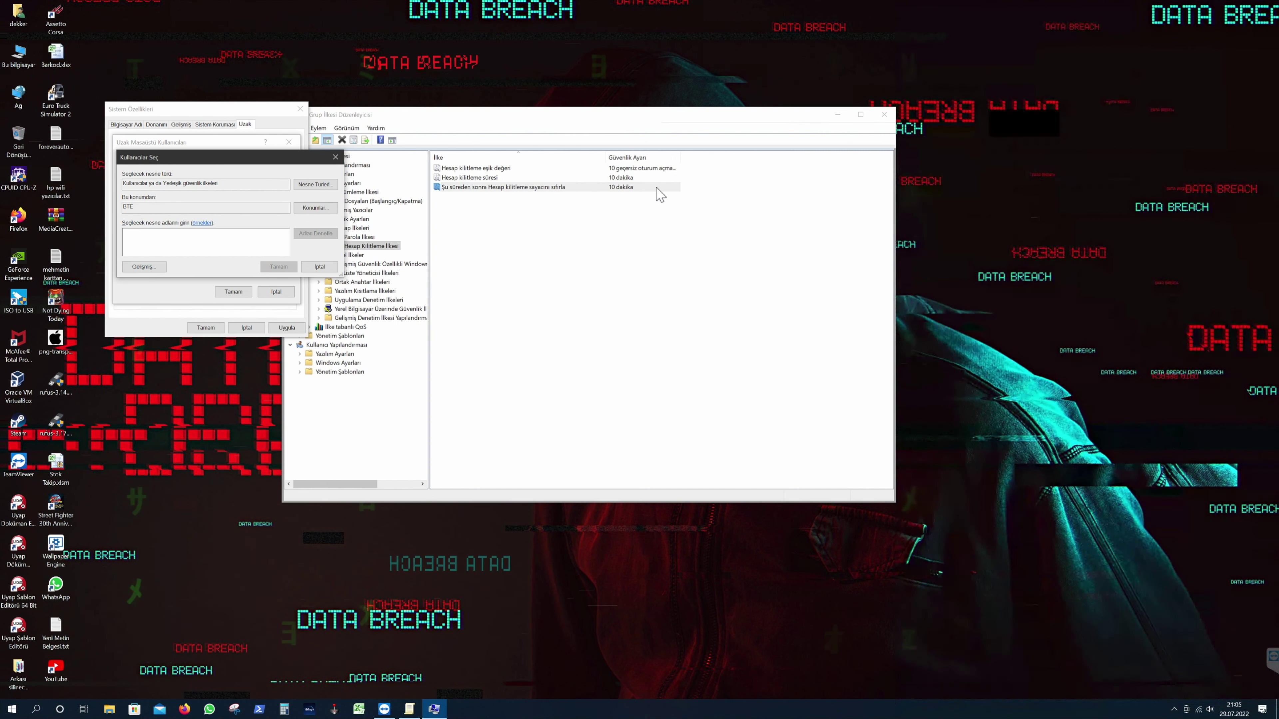
pyautogui.write('Everyone')
pyautogui.press('Return')
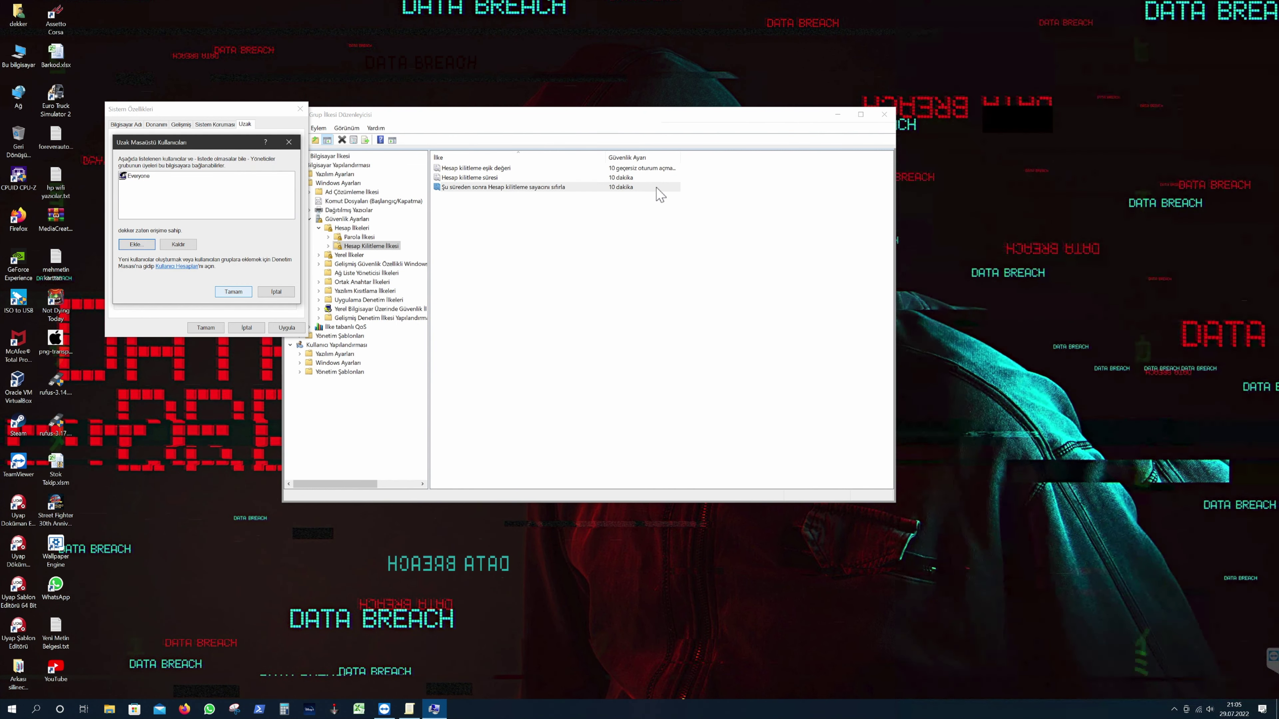
pyautogui.press('Return')
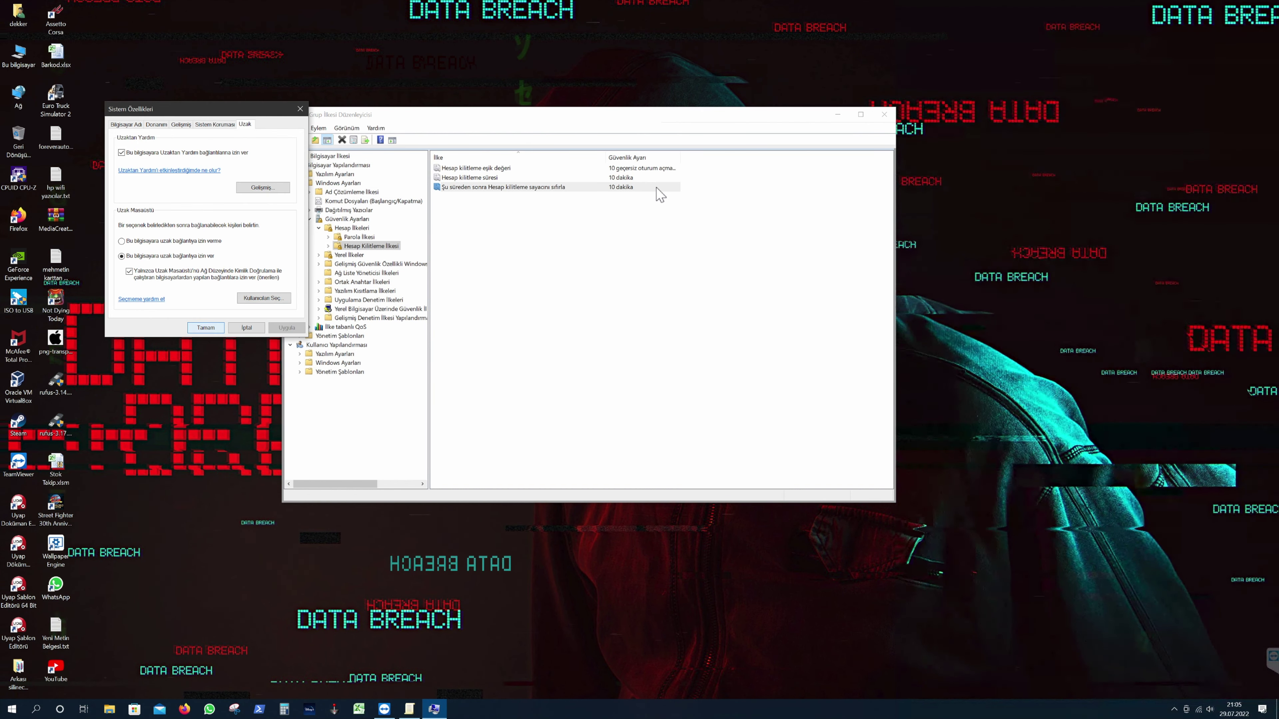
pyautogui.press('Return')
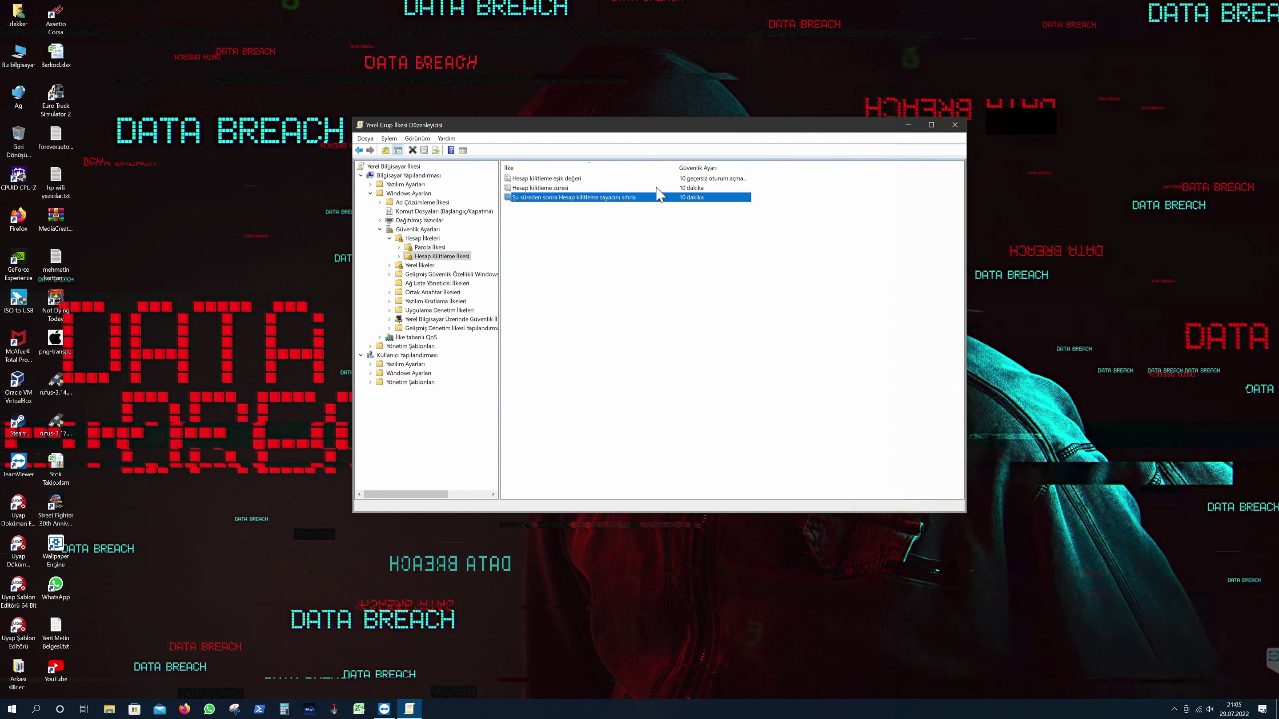
# - Open Computer Management and select the user account under Local Users and Groups > Users
pyautogui.press('super+r')
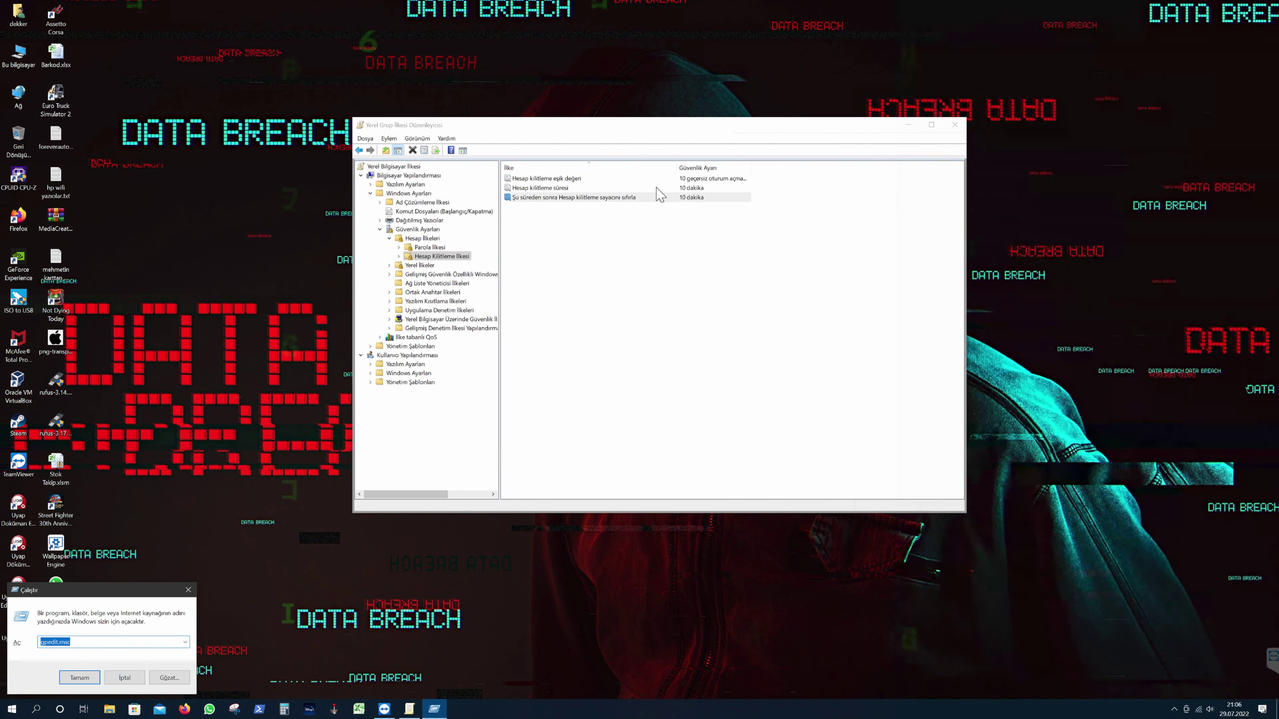
pyautogui.press('Escape')
pyautogui.hotkey('shift', 'F10')
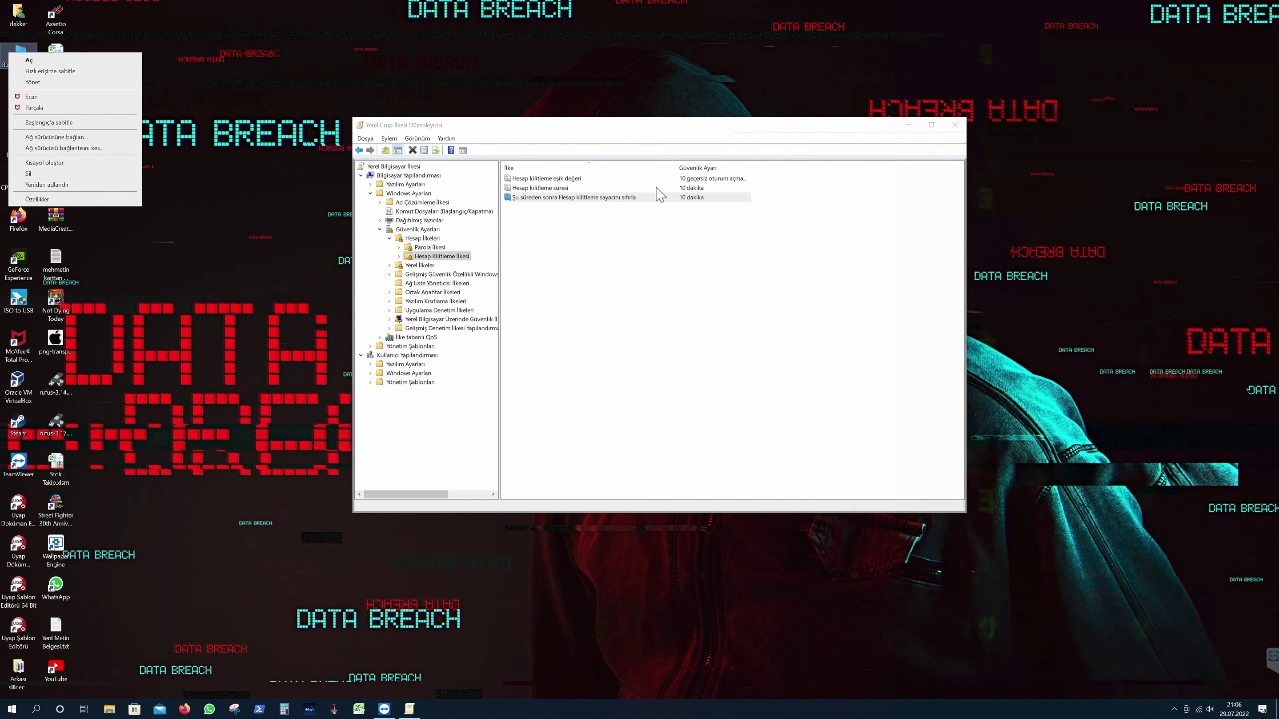
pyautogui.press('Escape')
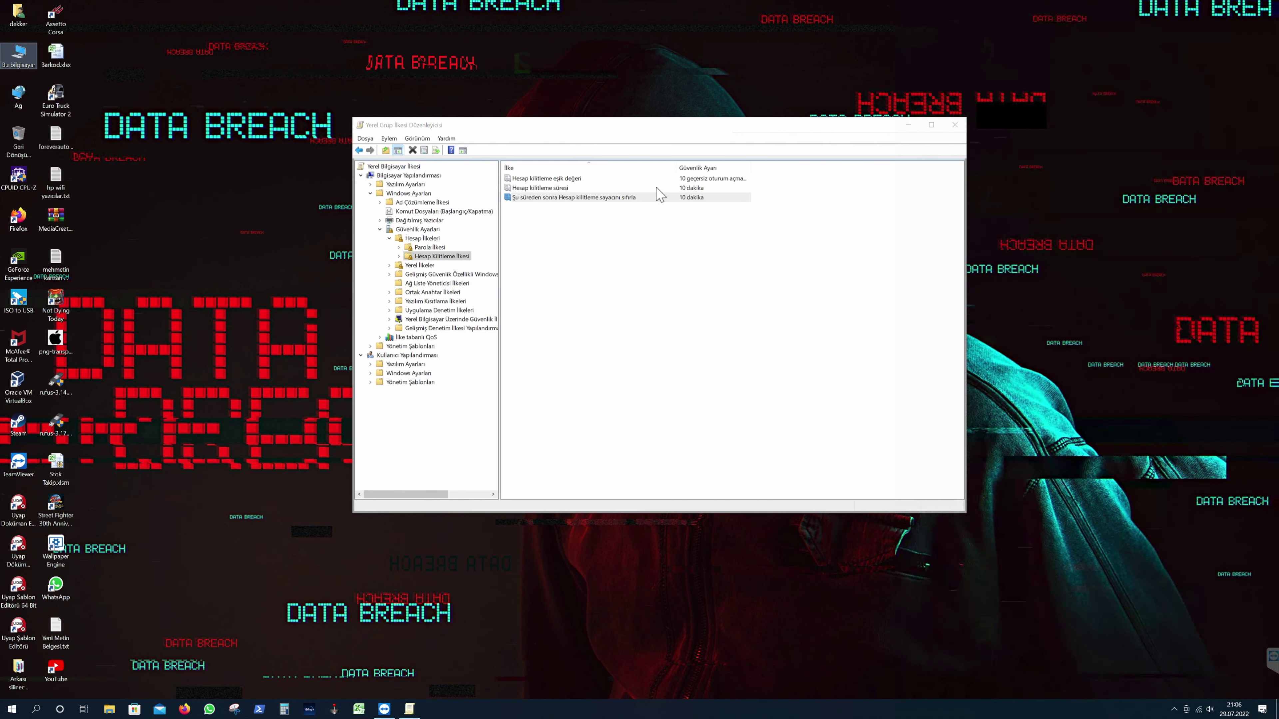
pyautogui.press('Down')
pyautogui.press('Down')
pyautogui.press('Down')
pyautogui.press('Down')
pyautogui.press('Down')
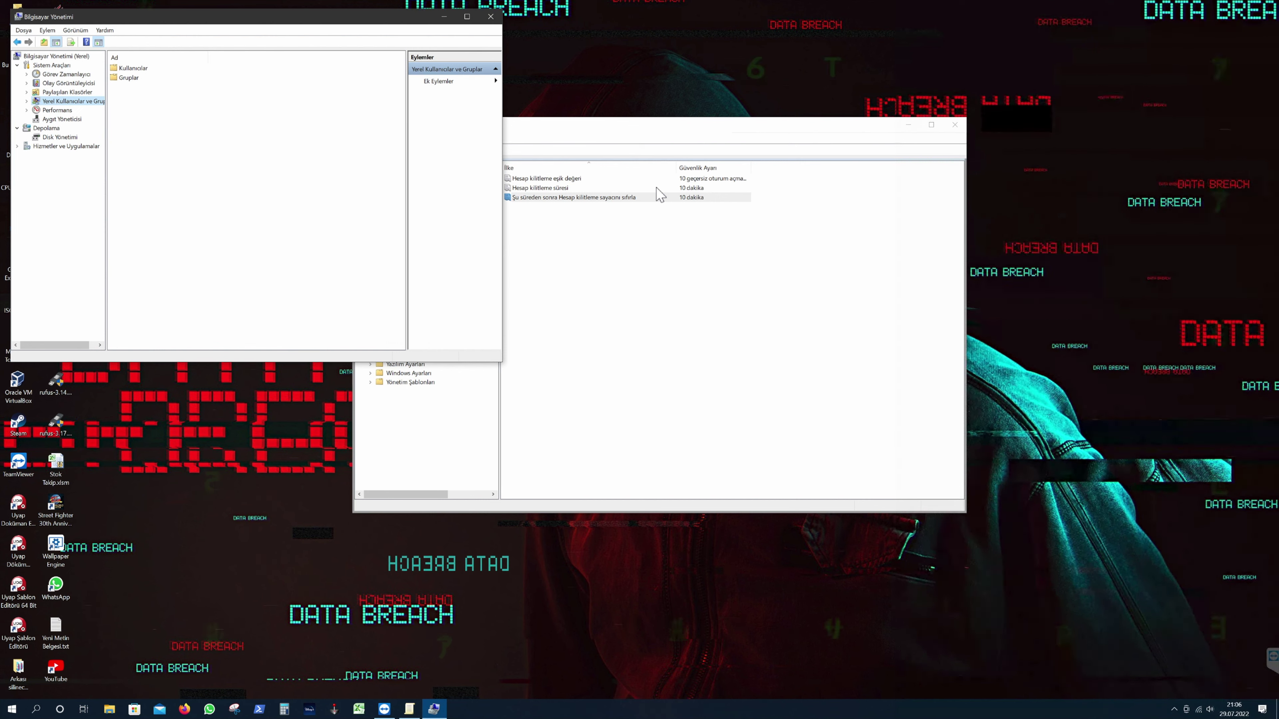
pyautogui.press('Right')
pyautogui.press('Down')
pyautogui.press('Tab')
pyautogui.press('Down')
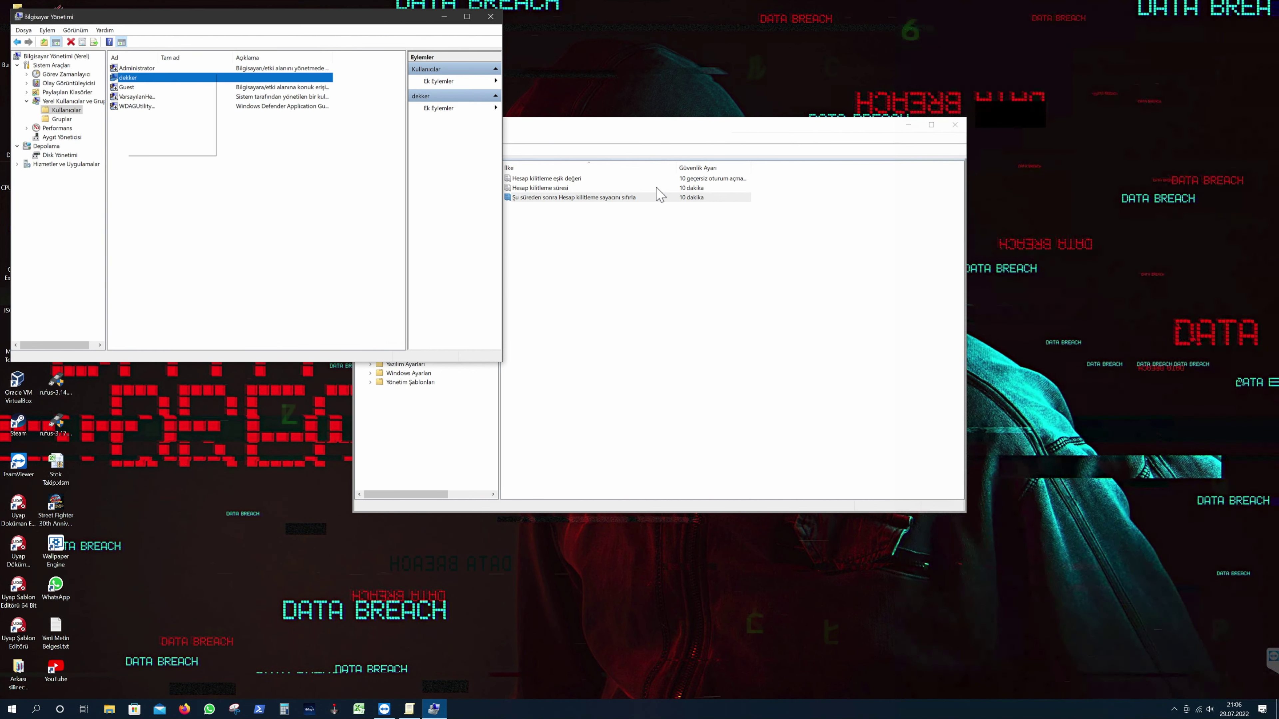
# - Set a new password for the selected local user, entering and confirming it
pyautogui.press('Up')
pyautogui.press('Up')
pyautogui.press('Up')
pyautogui.press('Up')
pyautogui.press('Up')
pyautogui.press('Up')
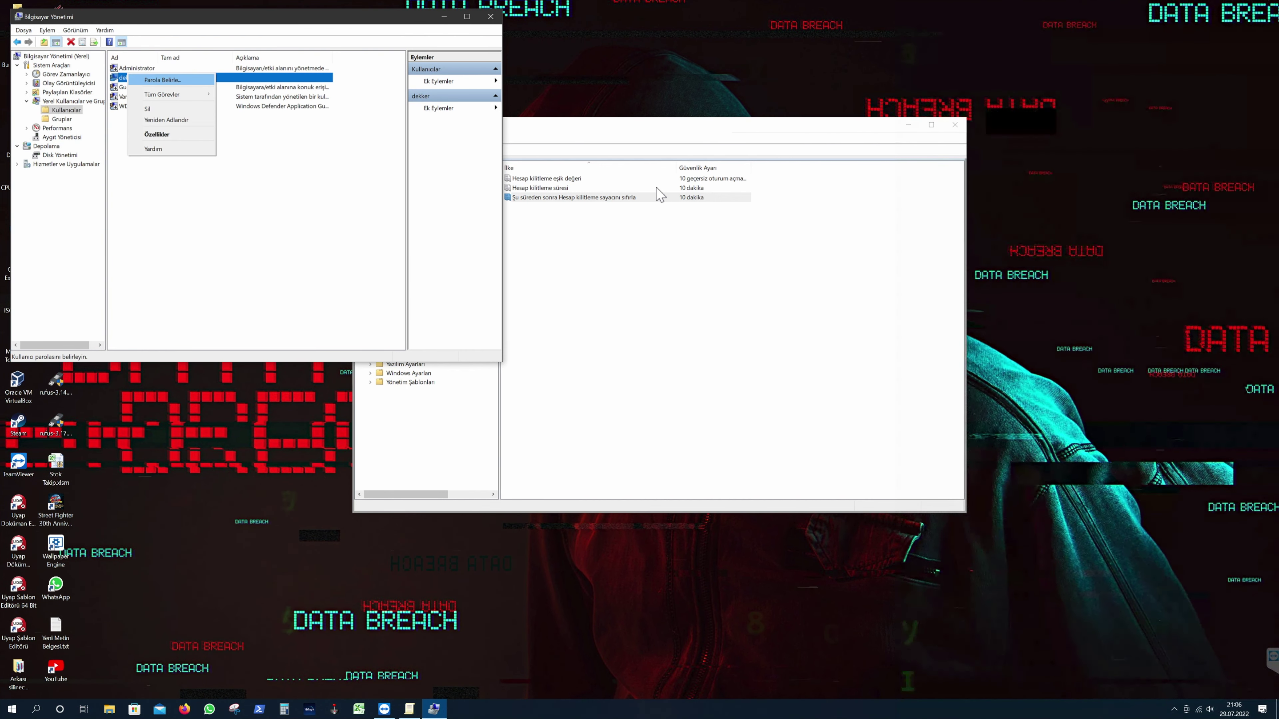
pyautogui.press('Return')
pyautogui.press('Return')
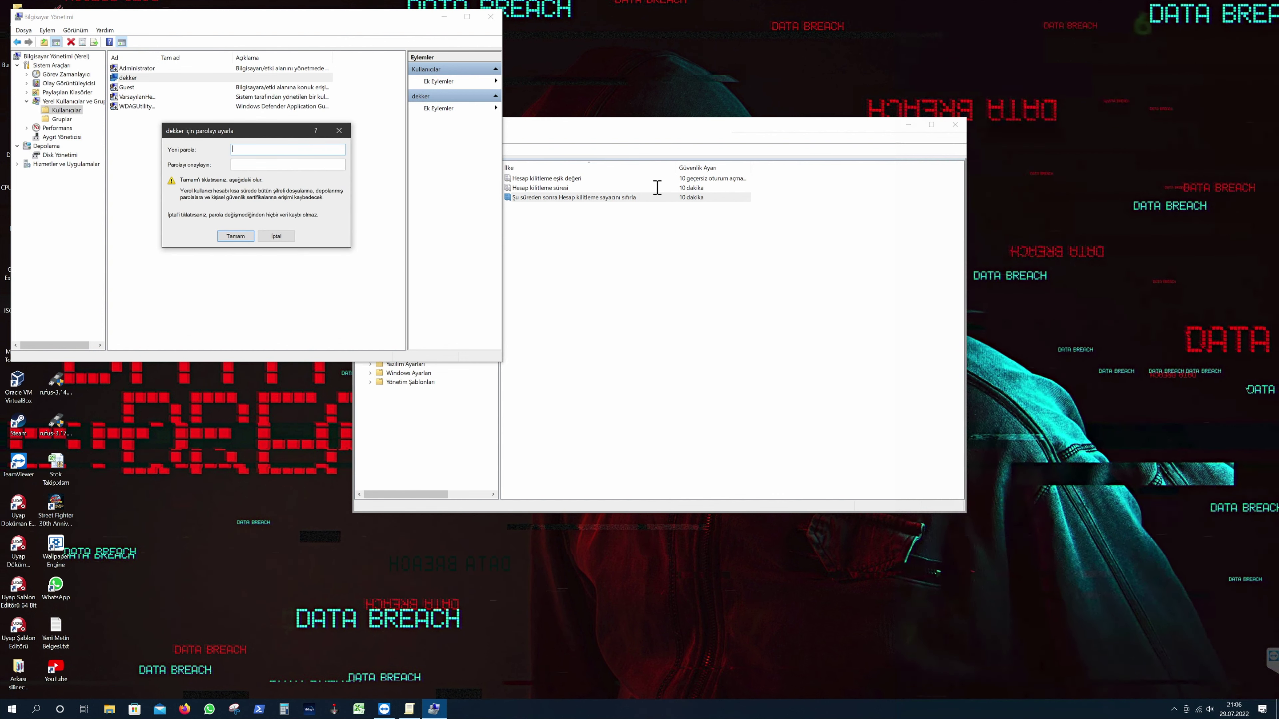
pyautogui.write('1234')
pyautogui.press('Tab')
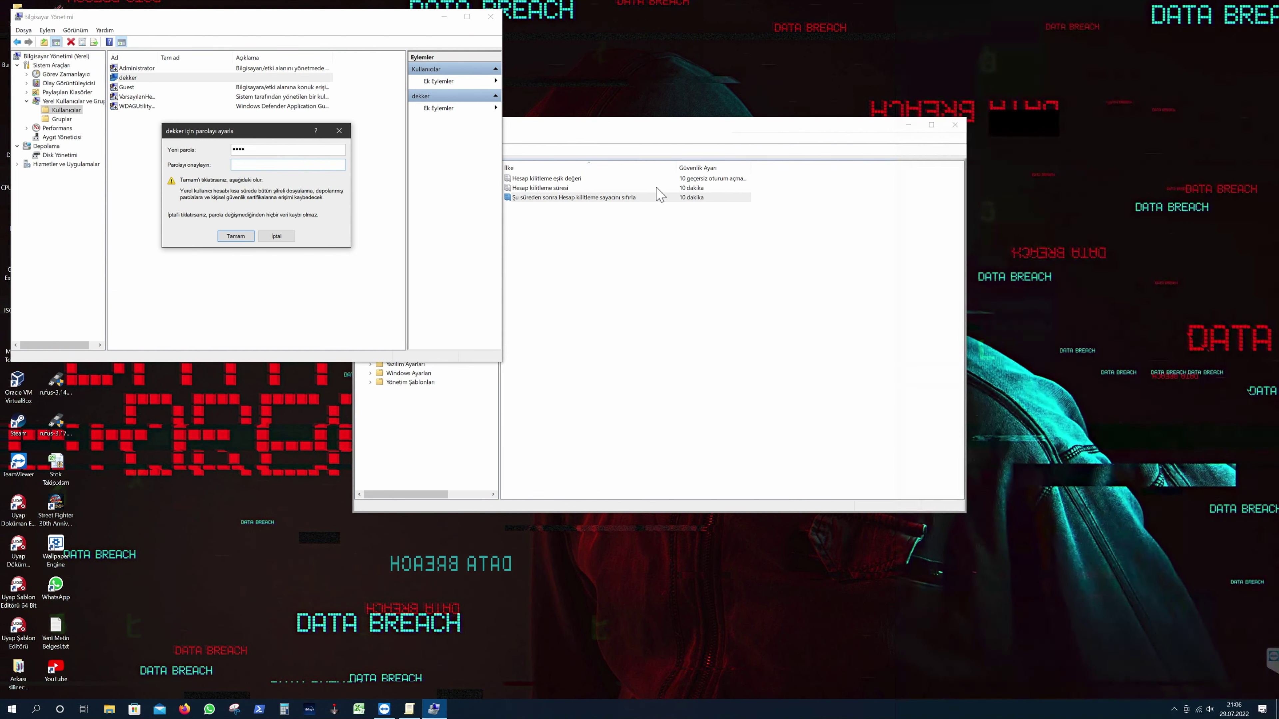
pyautogui.write('1')
pyautogui.press('BackSpace')
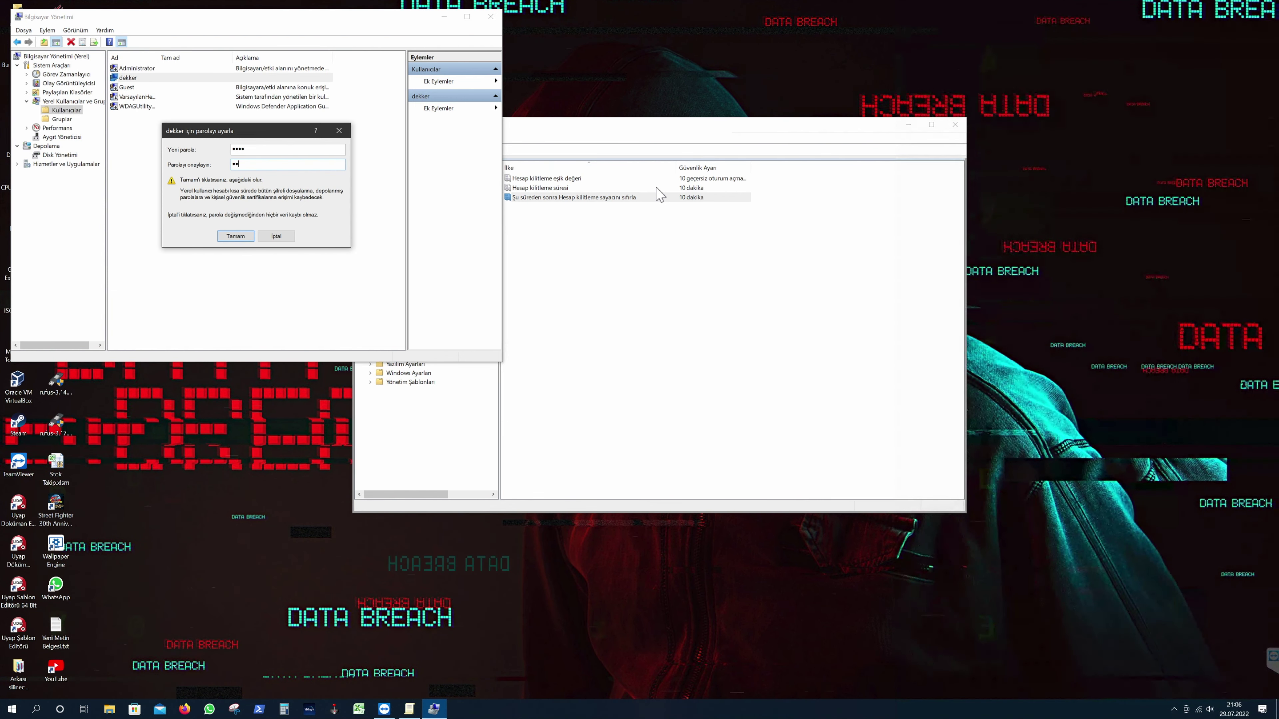
pyautogui.write('1234')
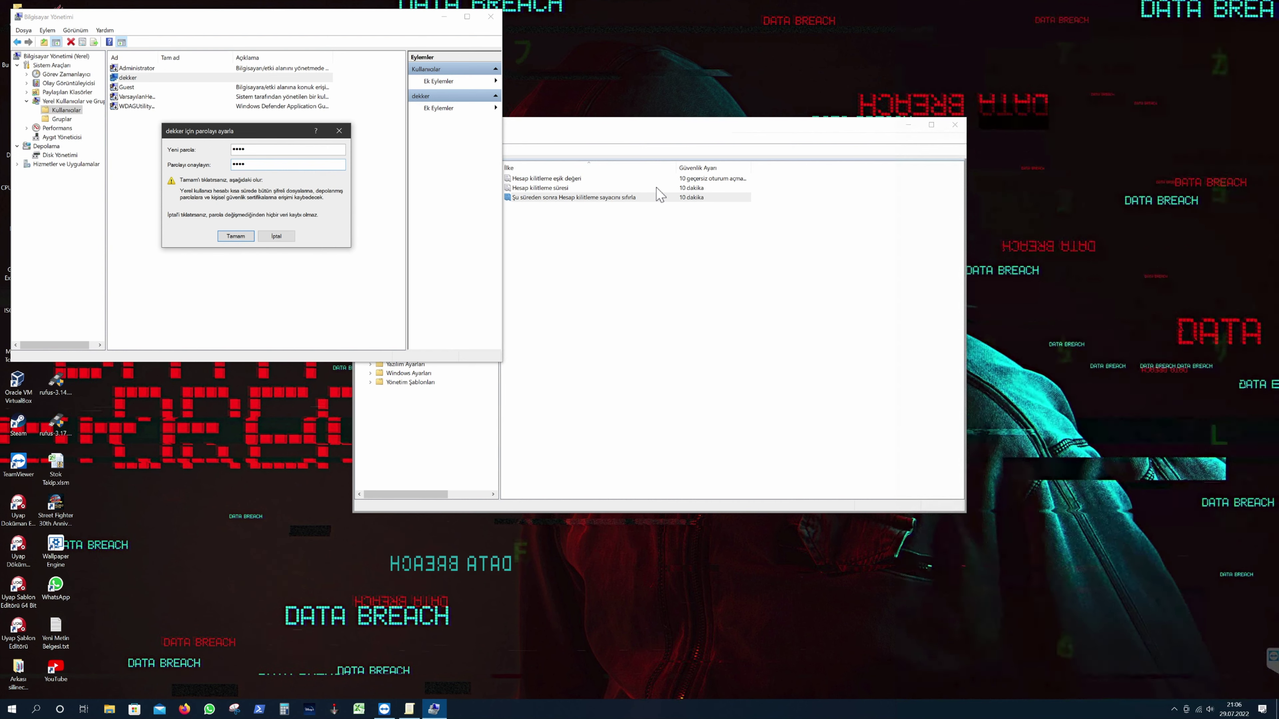
pyautogui.press('Return')
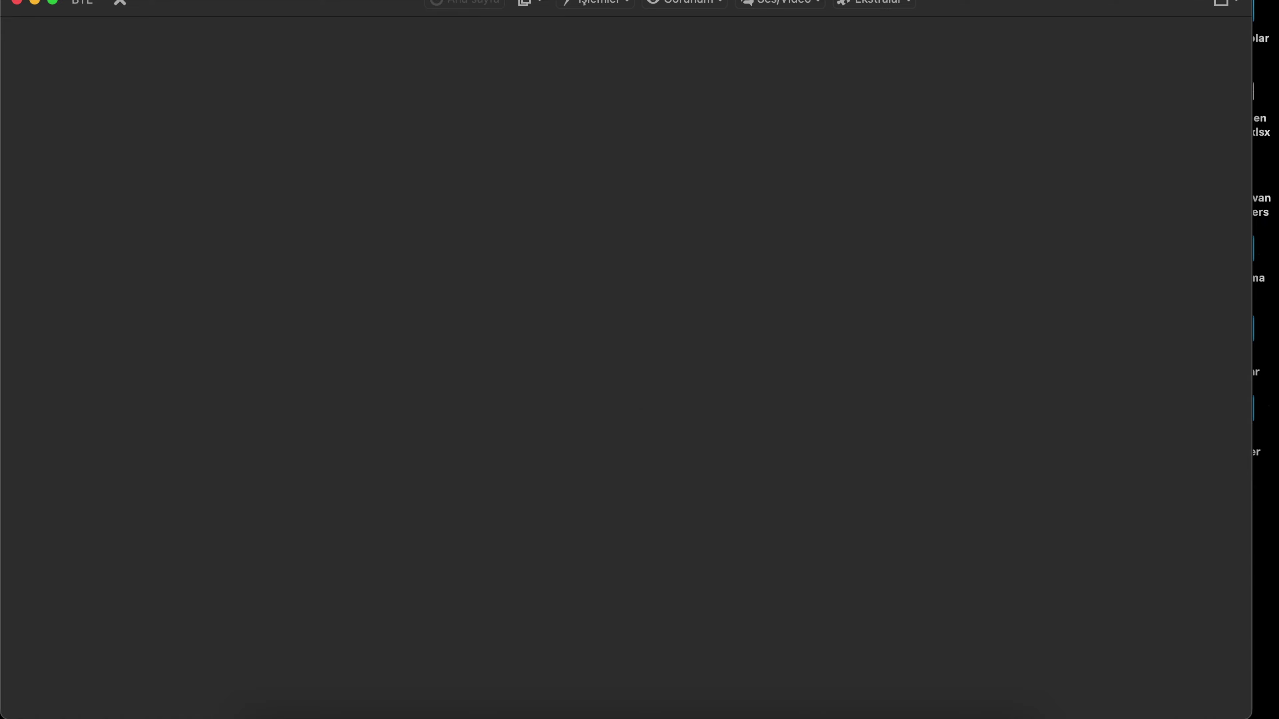
# - Dismiss the remote lock screen and submit the account password to attempt sign-in
pyautogui.press('space')
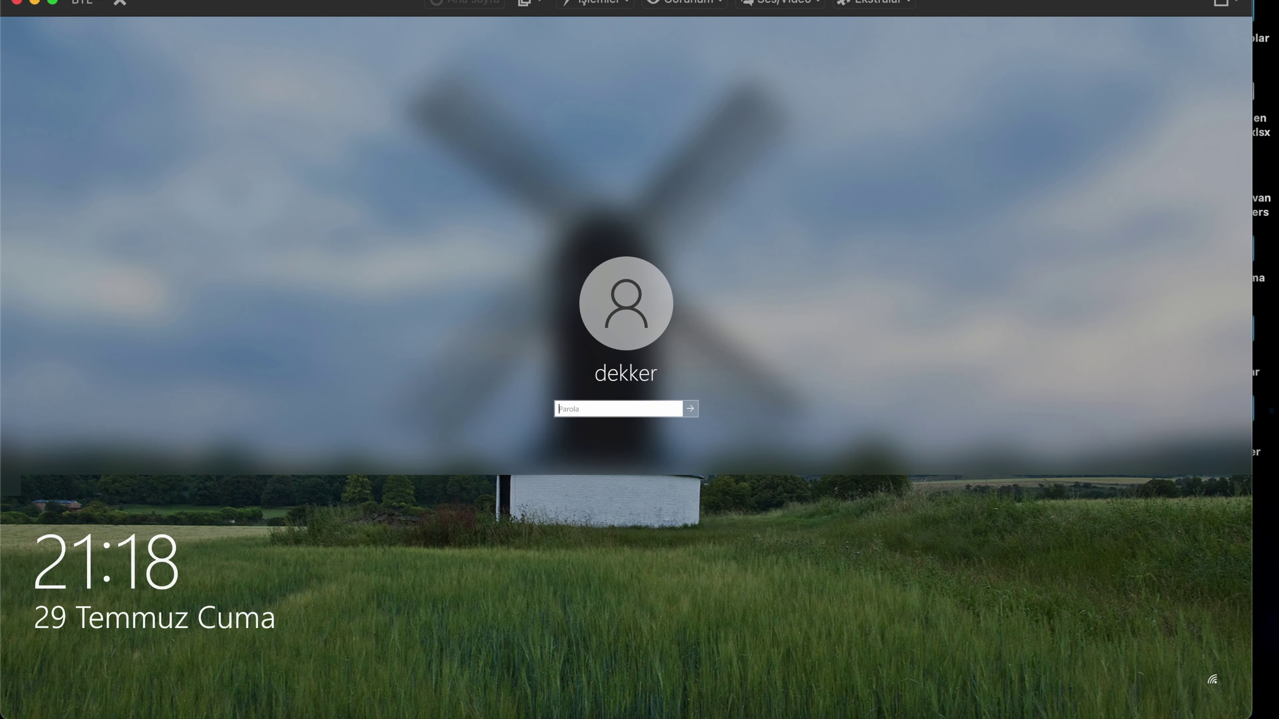
pyautogui.write('12')
pyautogui.press('Return')
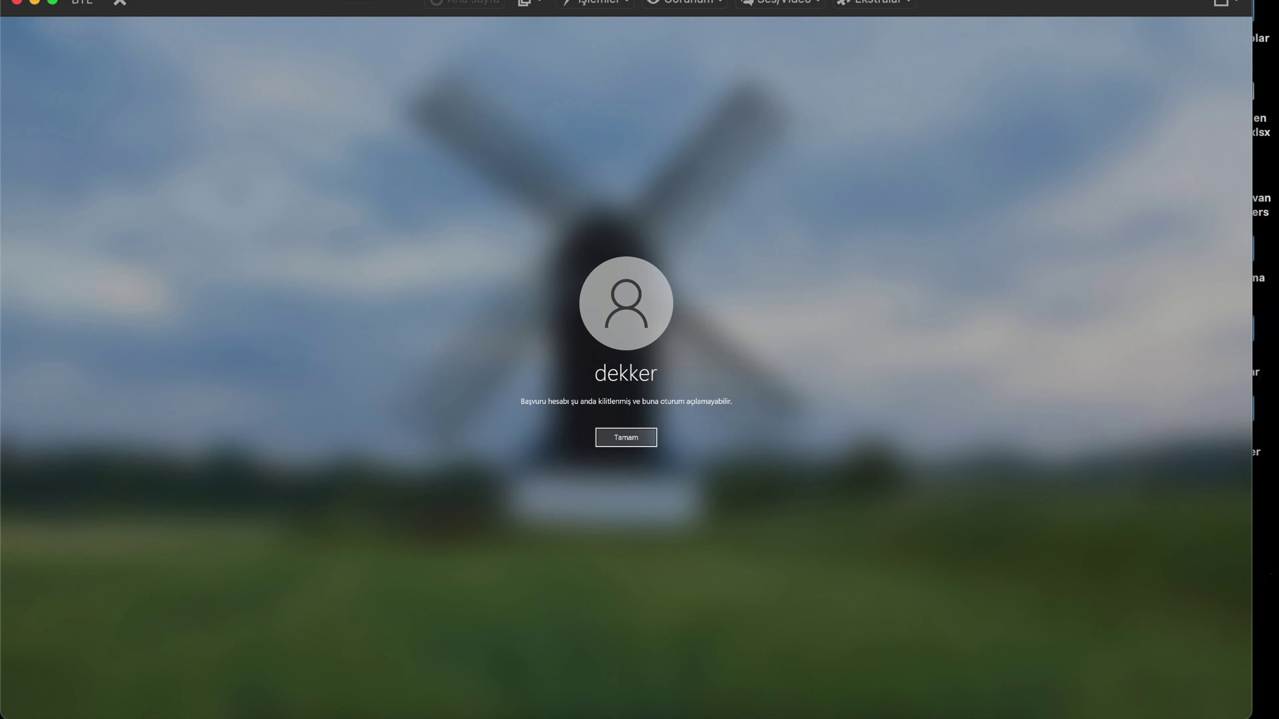